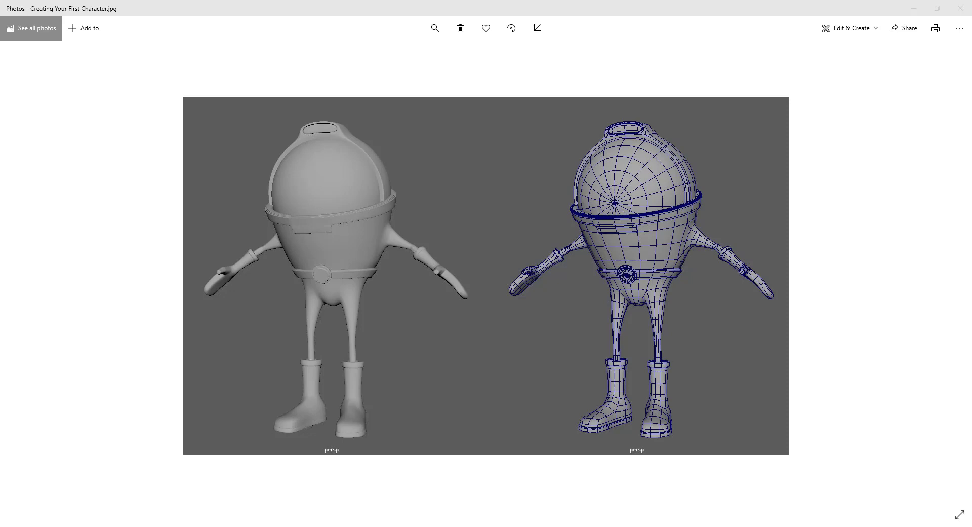
# Show the ground grid and switch to the Modeling - Standard workspace.
pyautogui.click(350, 508)
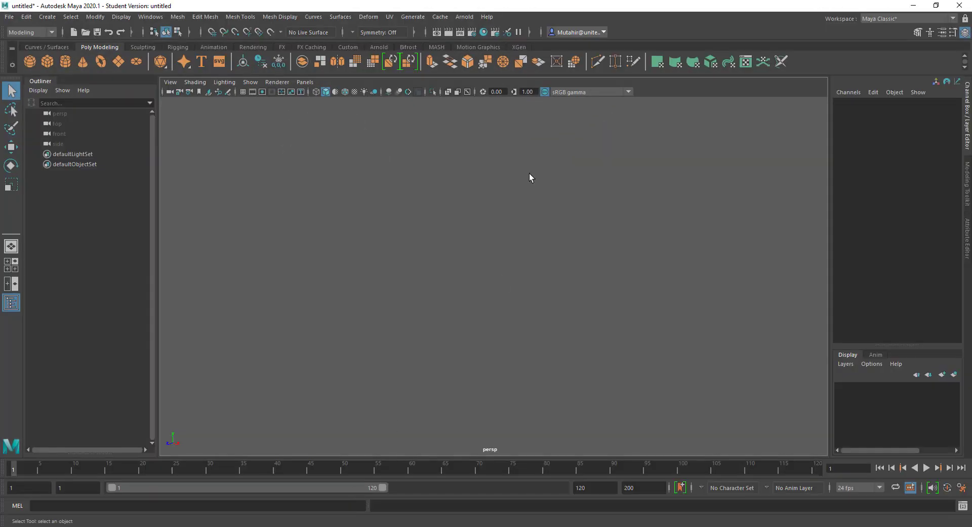
pyautogui.click(244, 91)
pyautogui.click(892, 20)
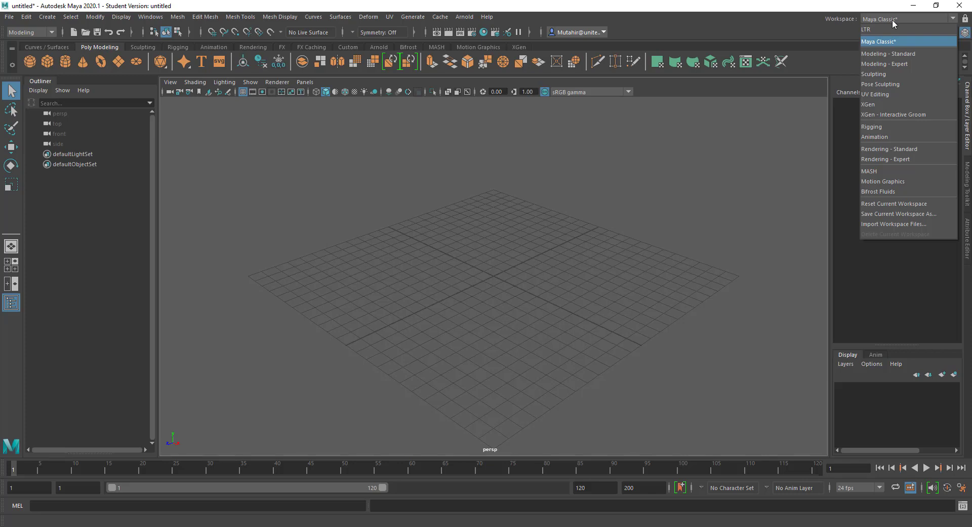
pyautogui.click(926, 52)
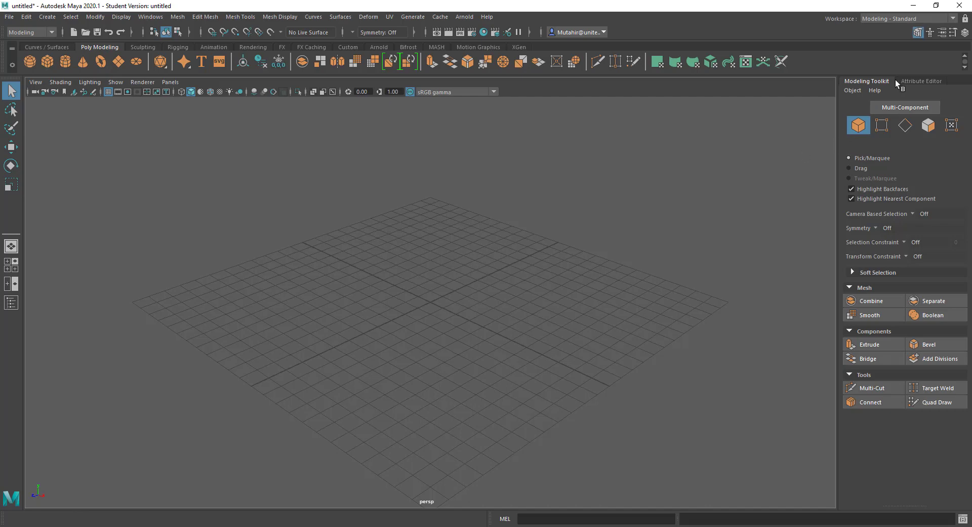
# Dock the Channel Box and Layer Editor on the right and widen the panel.
pyautogui.click(965, 32)
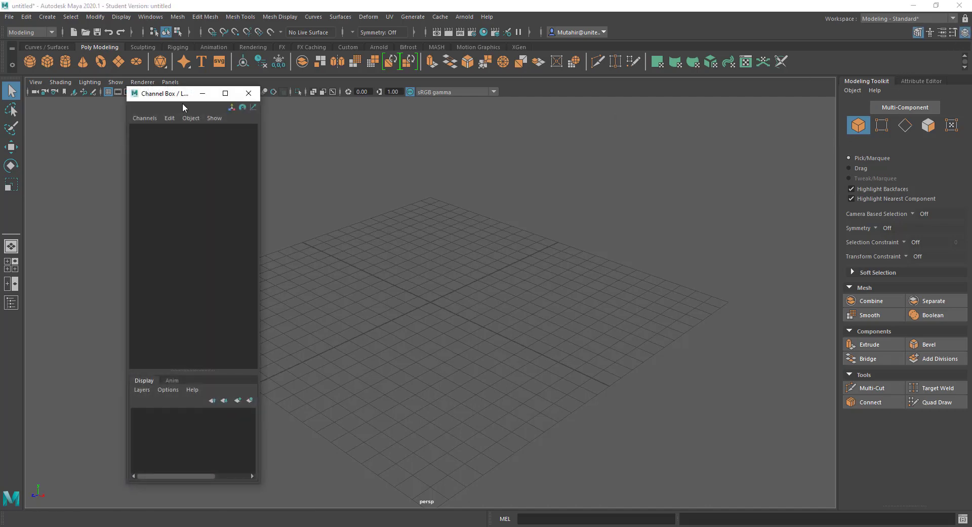
pyautogui.moveTo(155, 100); pyautogui.dragTo(948, 86)
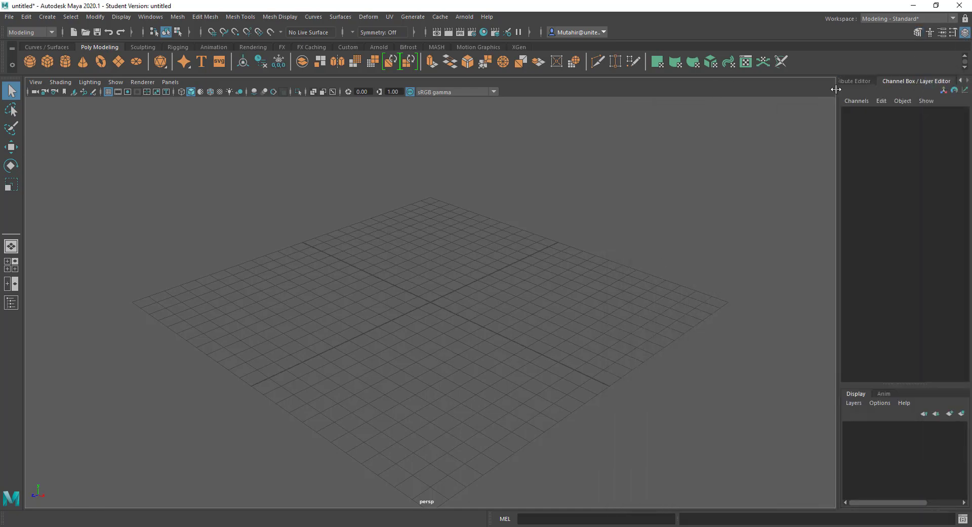
pyautogui.moveTo(838, 90); pyautogui.dragTo(758, 98)
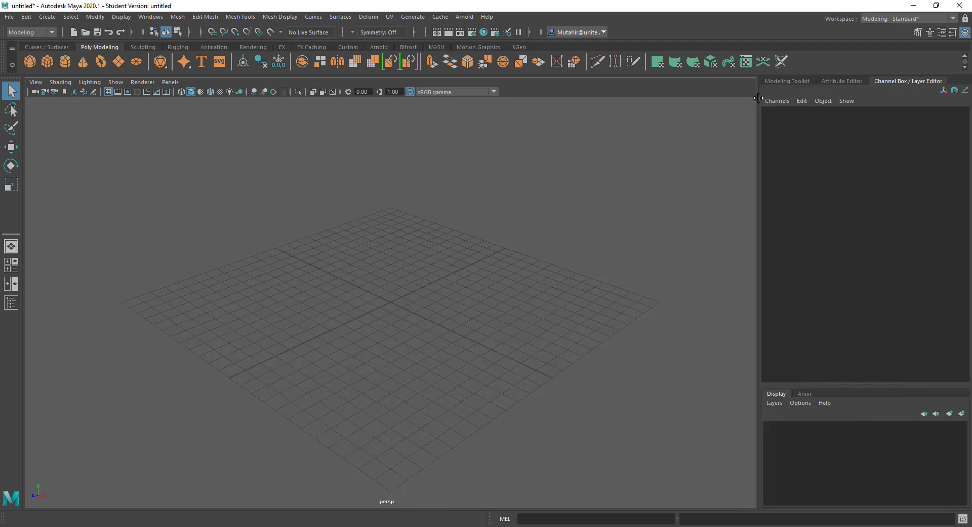
pyautogui.keyDown('alt'); pyautogui.moveTo(460, 252); pyautogui.dragTo(393, 306); pyautogui.keyUp('alt')
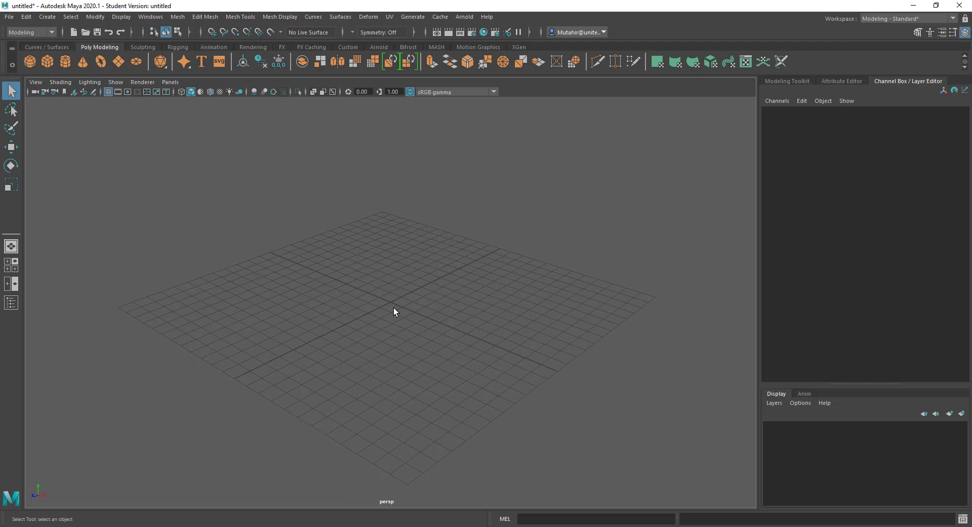
pyautogui.keyDown('alt'); pyautogui.moveTo(427, 233); pyautogui.dragTo(430, 199, button='right'); pyautogui.keyUp('alt')
# Create a default polygon cylinder, pCylinder1, at the origin and frame it.
pyautogui.click(65, 61)
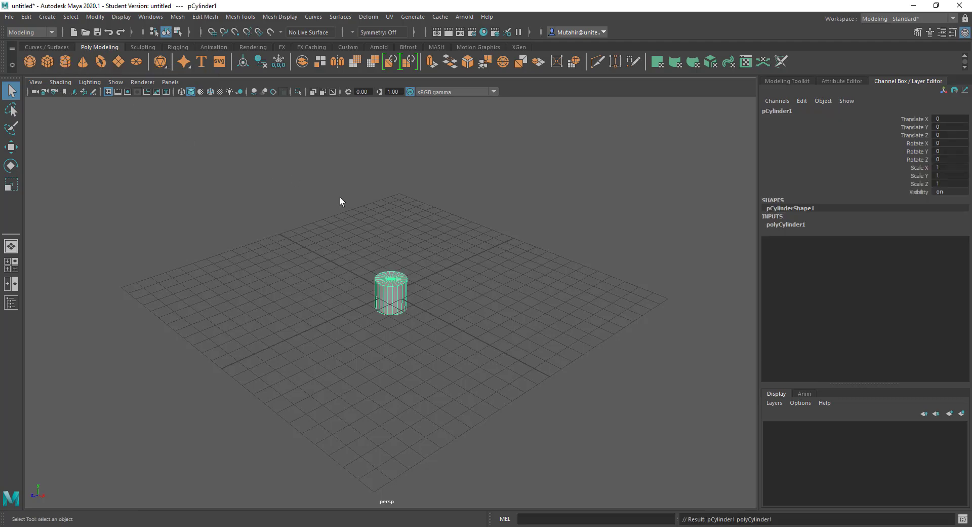
pyautogui.press('f')
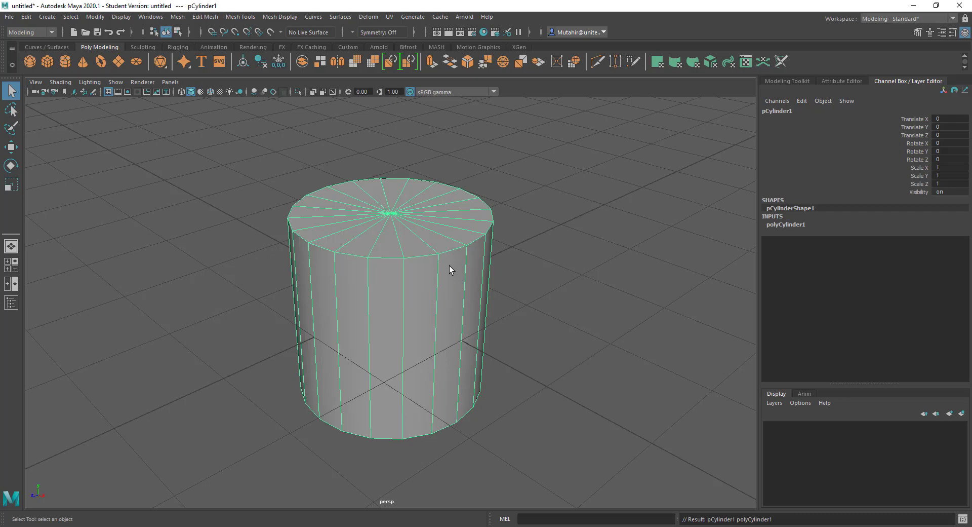
pyautogui.keyDown('alt'); pyautogui.moveTo(449, 265); pyautogui.dragTo(448, 257); pyautogui.keyUp('alt')
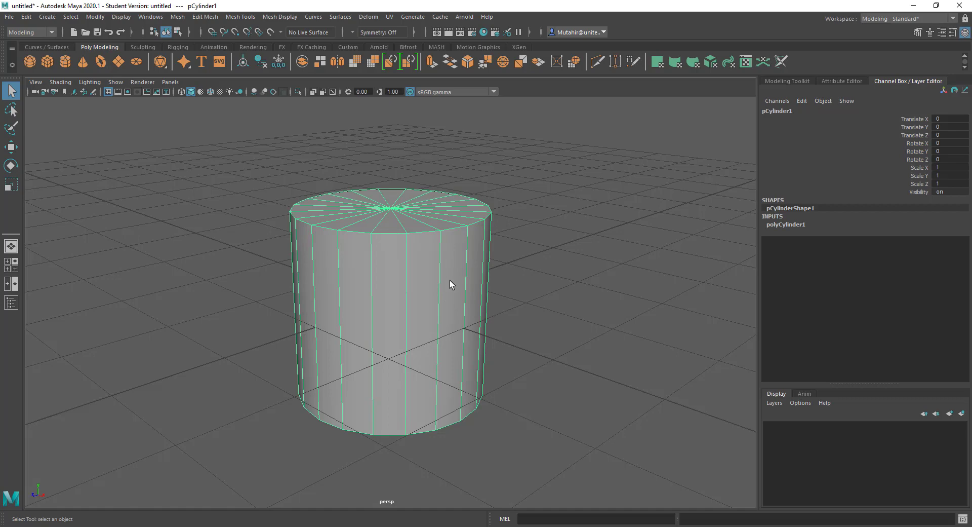
# Raise polyCylinder1's Subdivisions Height to 6 to add horizontal edge loops.
pyautogui.click(786, 225)
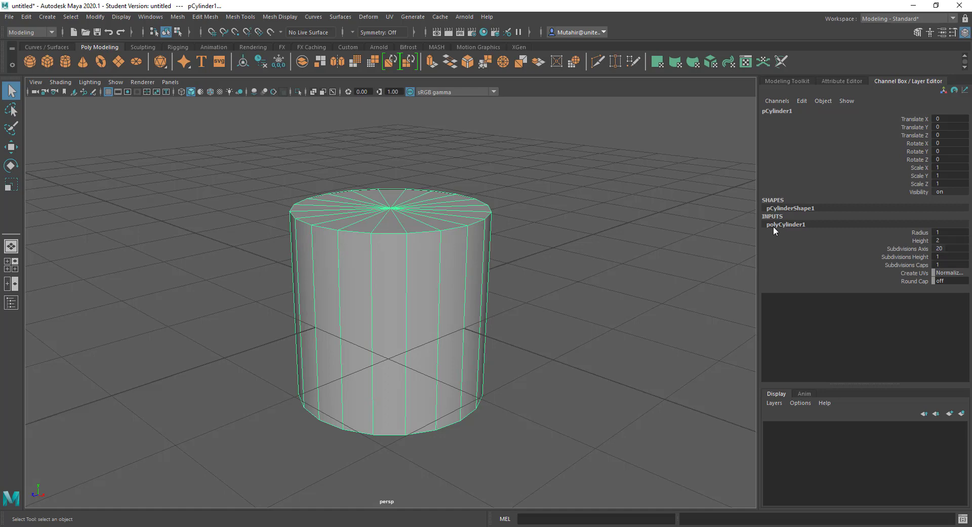
pyautogui.click(916, 256)
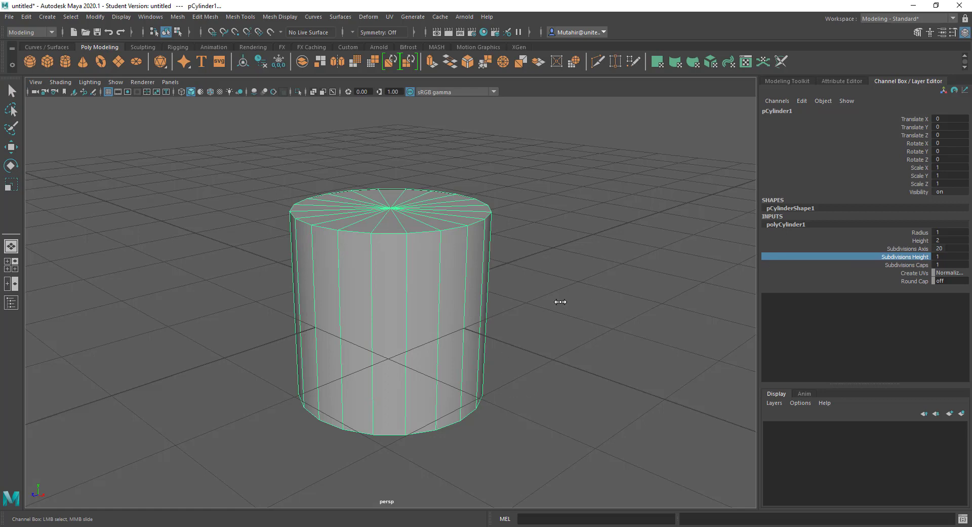
pyautogui.moveTo(568, 262); pyautogui.dragTo(592, 243, button='middle')
pyautogui.keyDown('alt'); pyautogui.moveTo(592, 242); pyautogui.dragTo(477, 338); pyautogui.keyUp('alt')
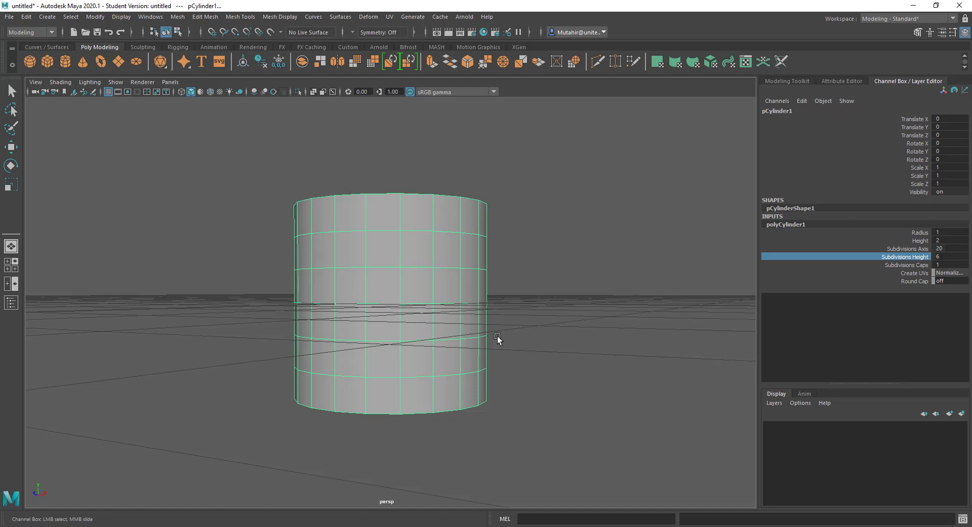
pyautogui.keyDown('alt'); pyautogui.moveTo(576, 252); pyautogui.dragTo(546, 263); pyautogui.keyUp('alt')
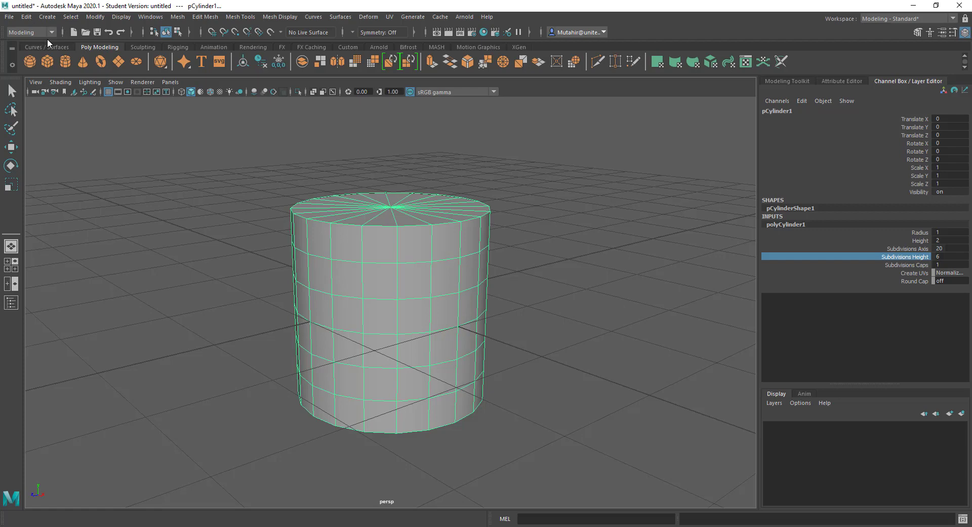
# Apply a Nonlinear Flare deformer, flare1, to the cylinder and check it in wireframe and shaded.
pyautogui.click(365, 18)
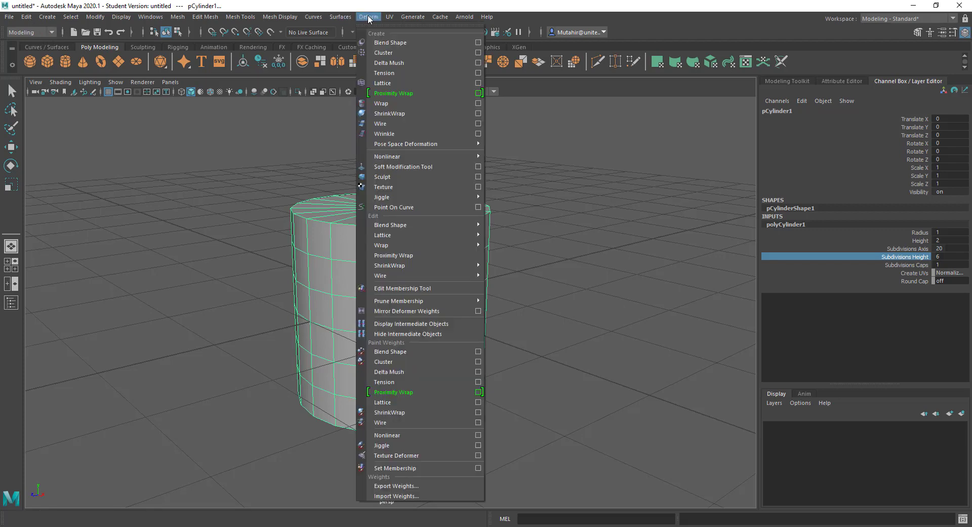
pyautogui.moveTo(418, 158)
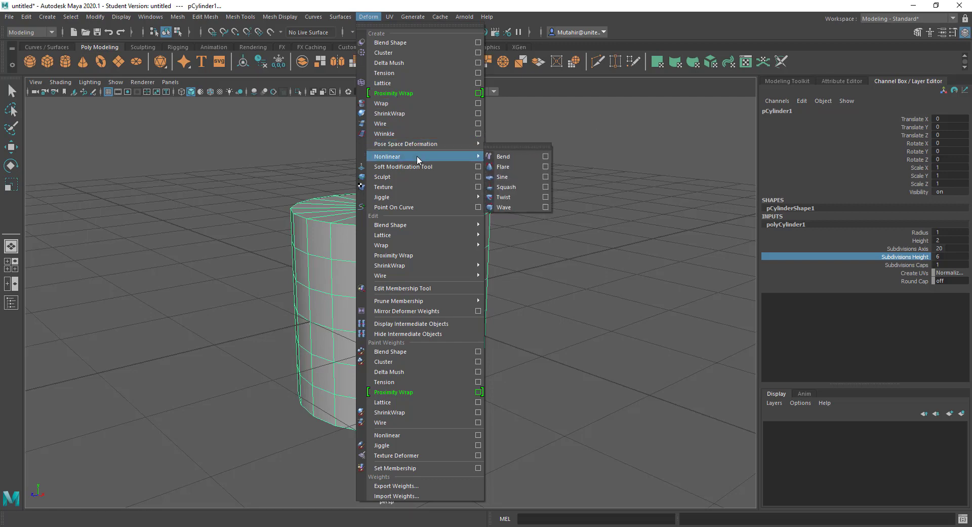
pyautogui.click(521, 166)
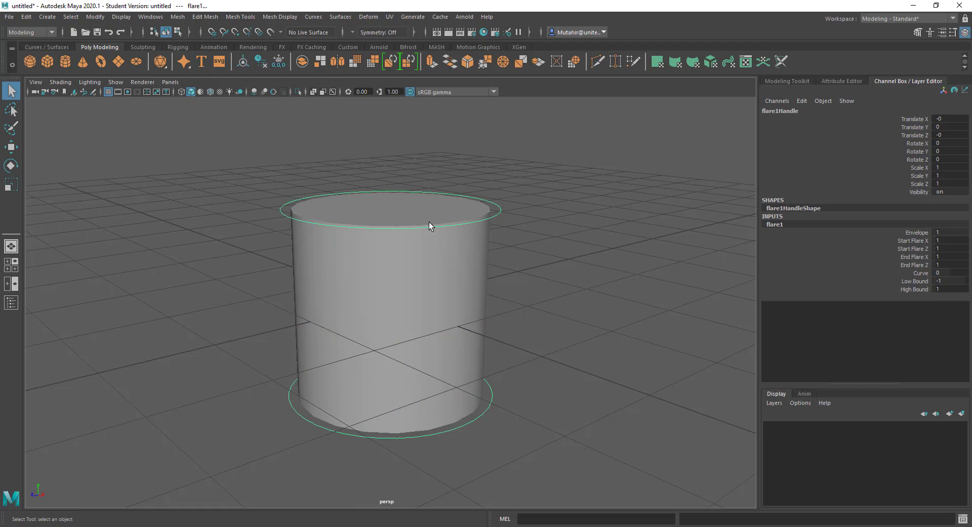
pyautogui.press('4')
pyautogui.keyDown('alt'); pyautogui.moveTo(560, 365); pyautogui.dragTo(530, 354); pyautogui.keyUp('alt')
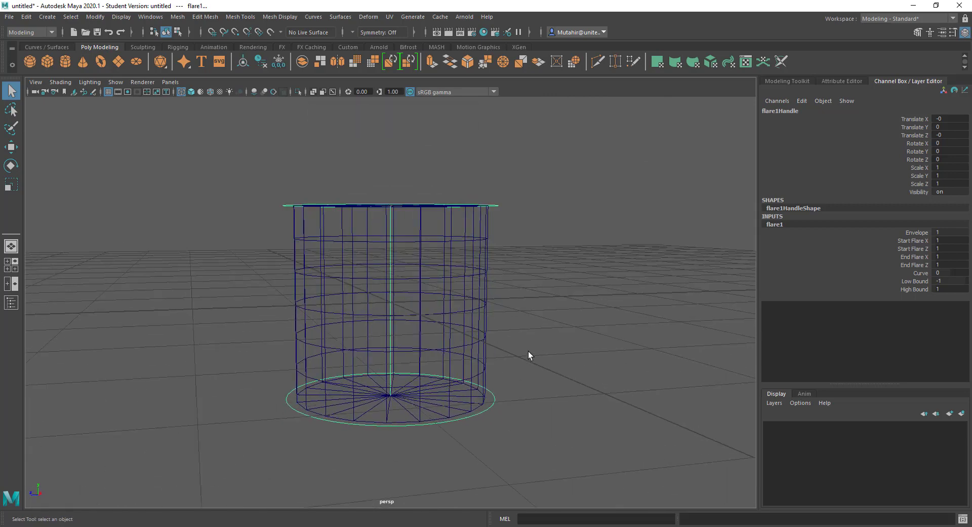
pyautogui.press('5')
pyautogui.keyDown('alt'); pyautogui.moveTo(516, 273); pyautogui.dragTo(517, 278); pyautogui.keyUp('alt')
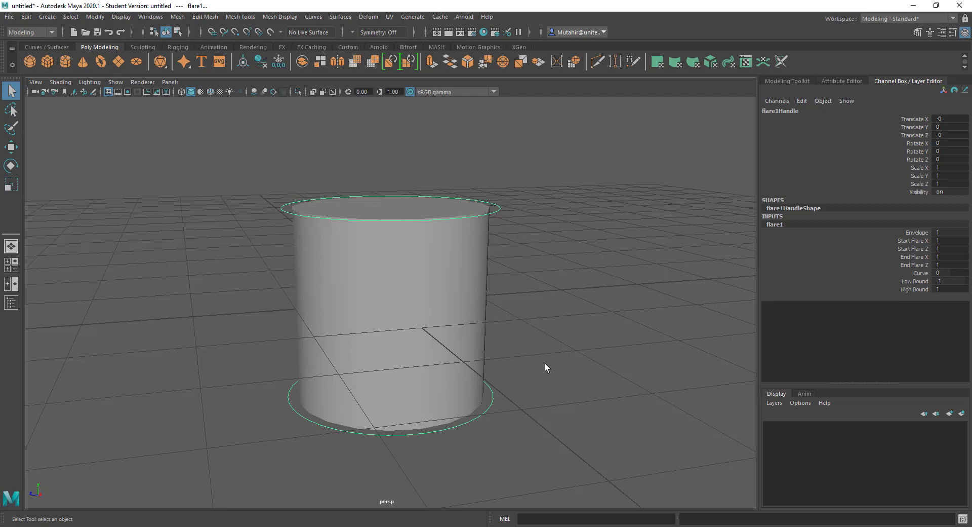
# Set flare1's Start Flare X and Z to 0.5 to taper the cylinder's base.
pyautogui.keyDown('alt'); pyautogui.moveTo(206, 397); pyautogui.dragTo(215, 419); pyautogui.keyUp('alt')
pyautogui.keyDown('alt'); pyautogui.moveTo(215, 419); pyautogui.dragTo(267, 330, button='middle'); pyautogui.keyUp('alt')
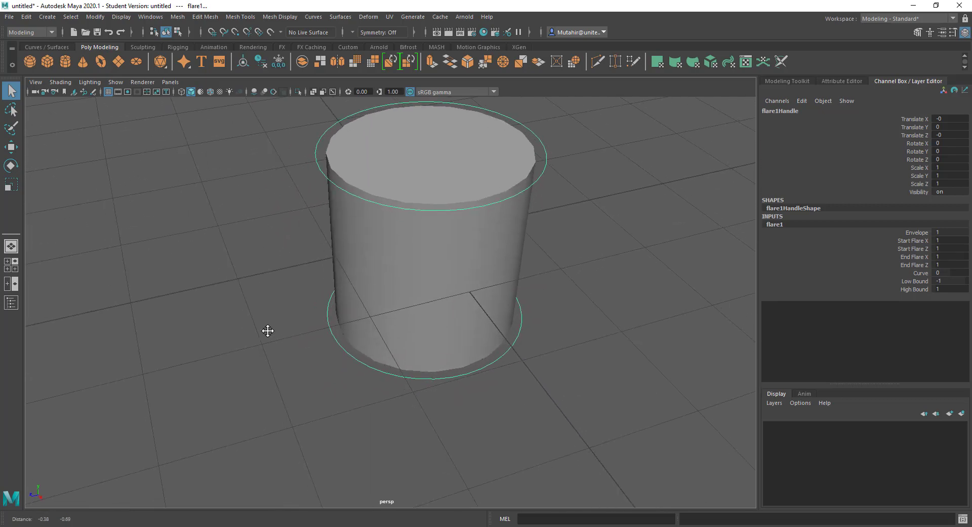
pyautogui.click(922, 241)
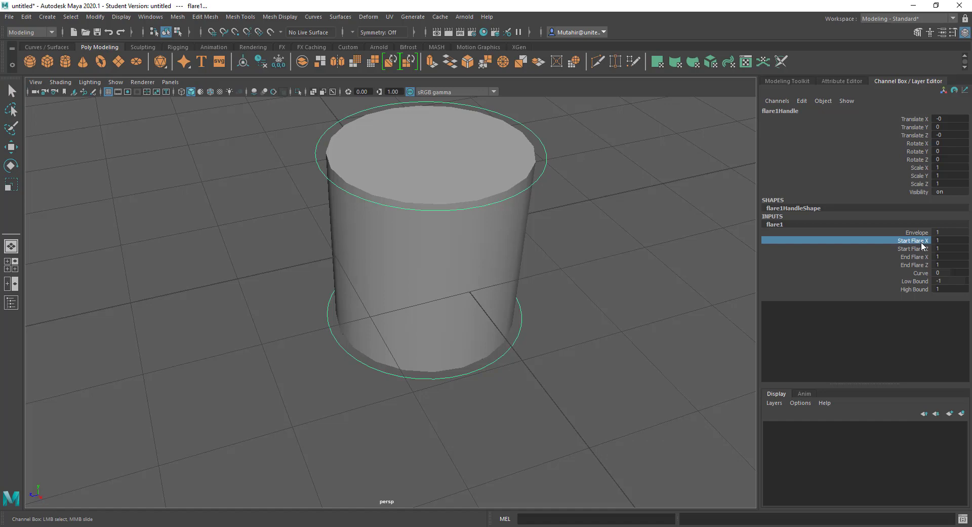
pyautogui.keyDown('shift'); pyautogui.click(922, 249); pyautogui.keyUp('shift')
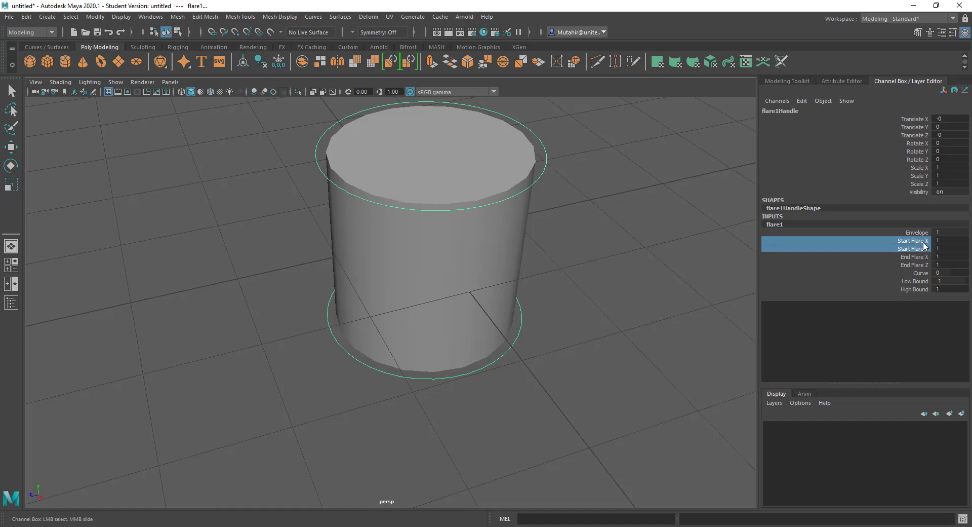
pyautogui.keyDown('alt'); pyautogui.moveTo(545, 273); pyautogui.dragTo(566, 288); pyautogui.keyUp('alt')
pyautogui.moveTo(566, 288); pyautogui.dragTo(566, 289, button='middle')
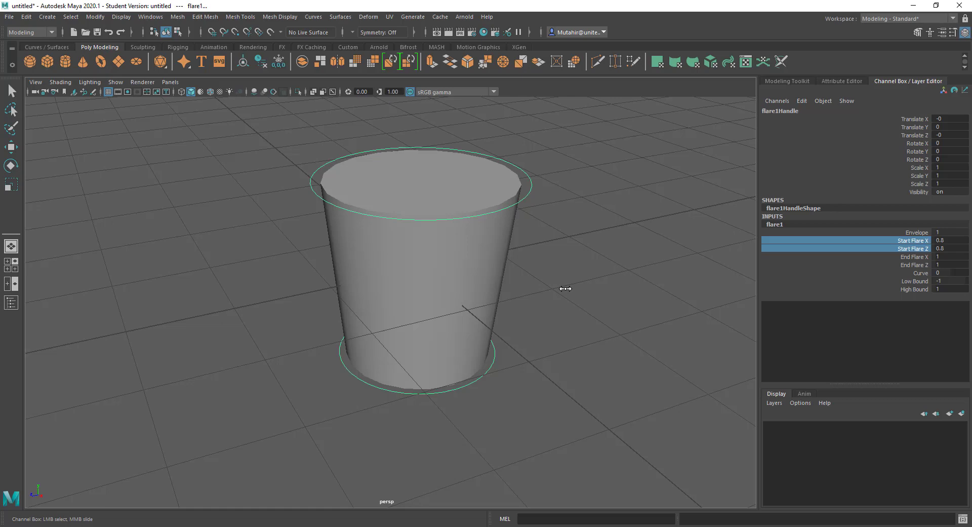
pyautogui.keyDown('alt'); pyautogui.moveTo(515, 321); pyautogui.dragTo(527, 299); pyautogui.keyUp('alt')
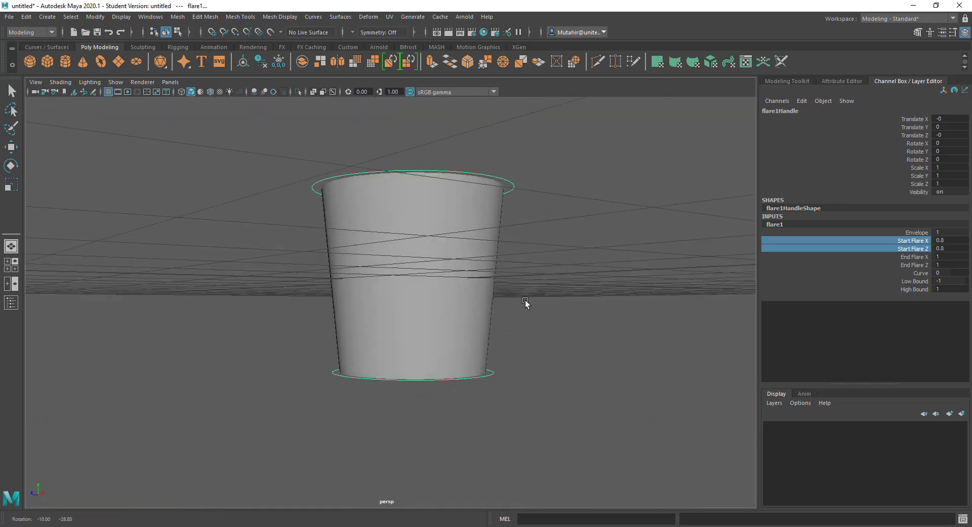
pyautogui.moveTo(565, 295); pyautogui.dragTo(564, 293, button='middle')
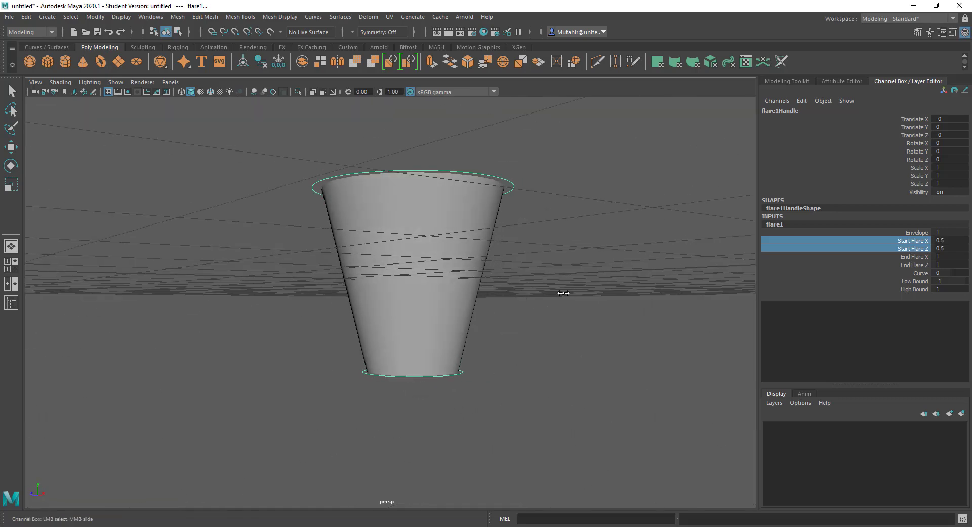
pyautogui.keyDown('alt'); pyautogui.moveTo(563, 293); pyautogui.dragTo(499, 302); pyautogui.keyUp('alt')
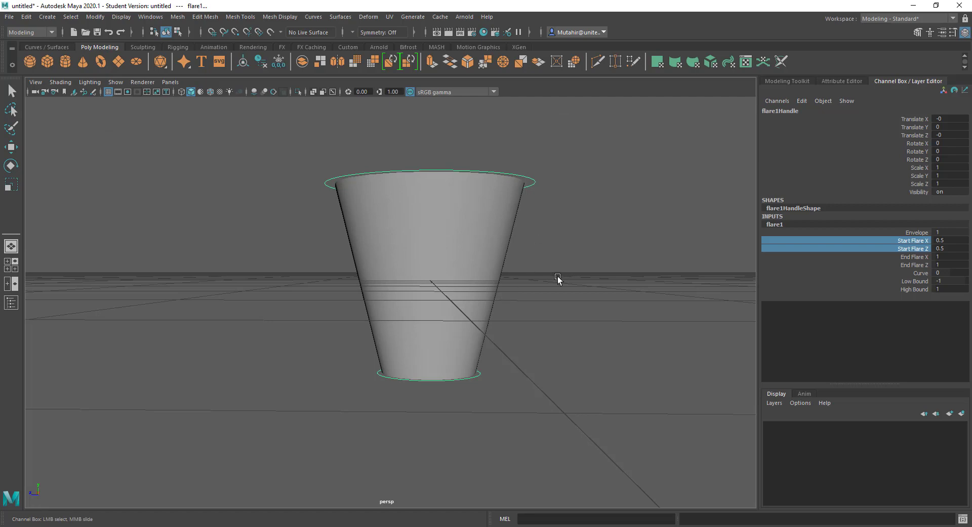
pyautogui.keyDown('alt'); pyautogui.moveTo(558, 277); pyautogui.dragTo(542, 297); pyautogui.keyUp('alt')
pyautogui.keyDown('alt'); pyautogui.moveTo(542, 297); pyautogui.dragTo(547, 298, button='middle'); pyautogui.keyUp('alt')
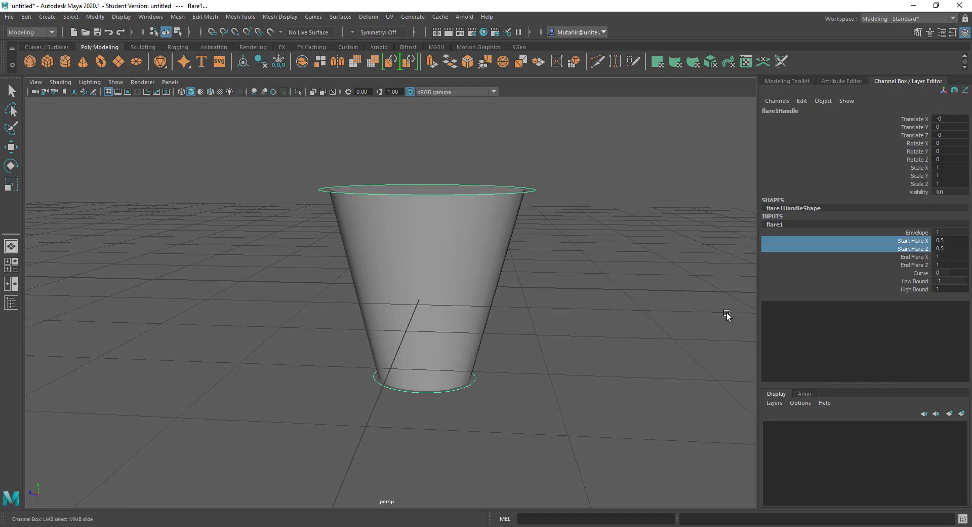
# Set flare1's Curve to 0.1 so the cup's sides bow slightly outward.
pyautogui.click(918, 274)
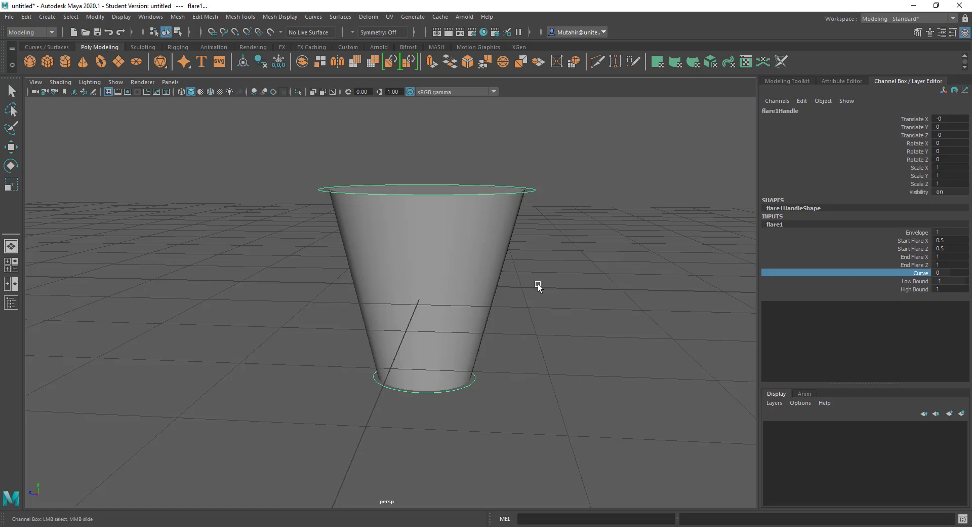
pyautogui.moveTo(593, 273); pyautogui.dragTo(592, 270, button='middle')
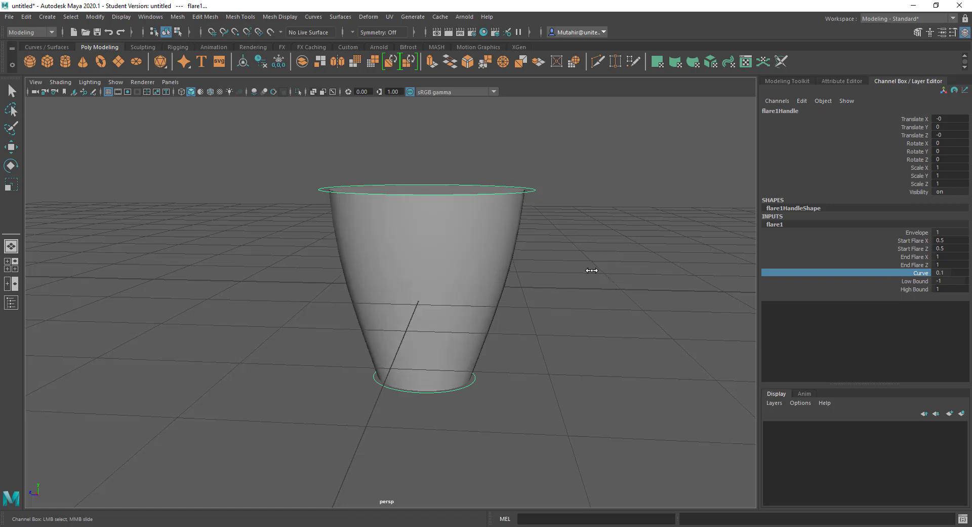
pyautogui.moveTo(502, 294)
pyautogui.keyDown('alt'); pyautogui.mouseDown()
pyautogui.moveTo(527, 280)
pyautogui.moveTo(494, 298)
pyautogui.moveTo(430, 298)
pyautogui.moveTo(493, 293)
pyautogui.mouseUp(); pyautogui.keyUp('alt')
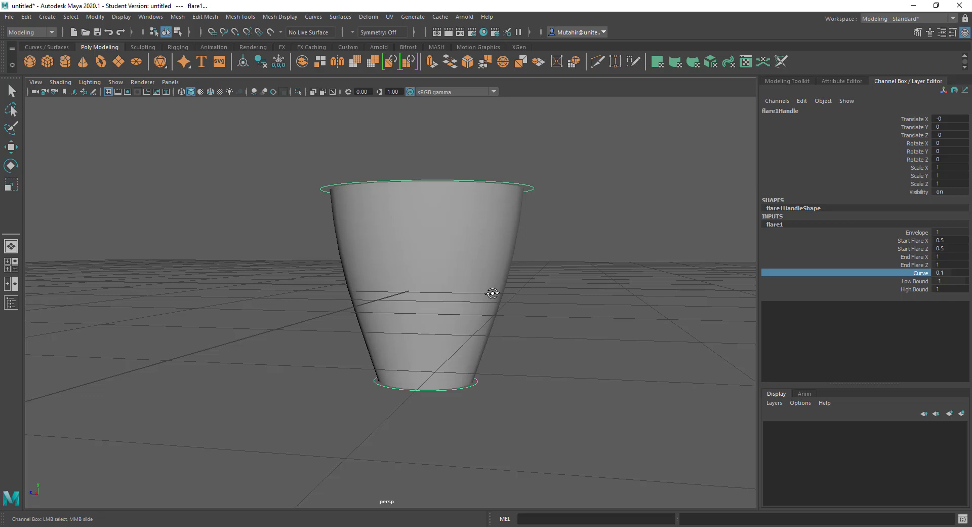
pyautogui.keyDown('alt'); pyautogui.moveTo(492, 293); pyautogui.dragTo(492, 295); pyautogui.keyUp('alt')
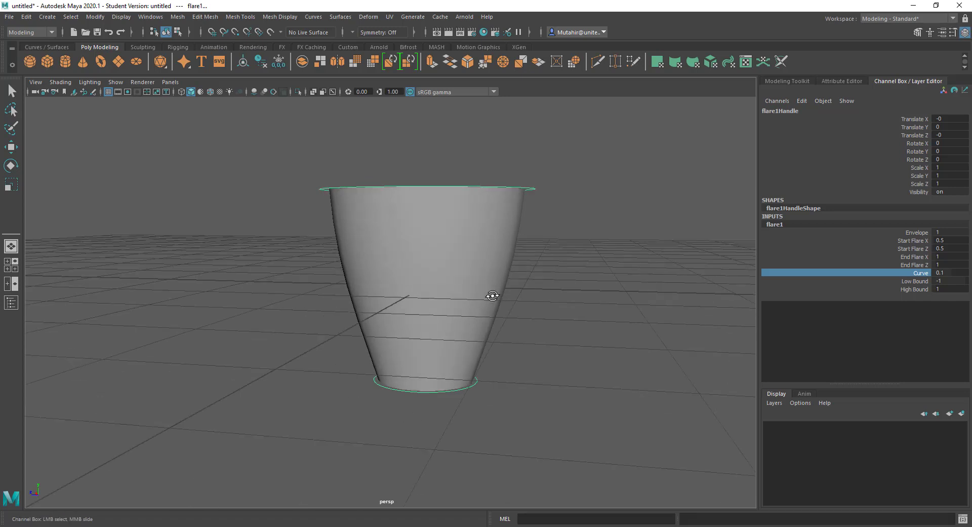
# Select pCylinder1 and add a Nonlinear Bend deformer, bend1, with Curvature 0.
pyautogui.press('q')
pyautogui.click(446, 254)
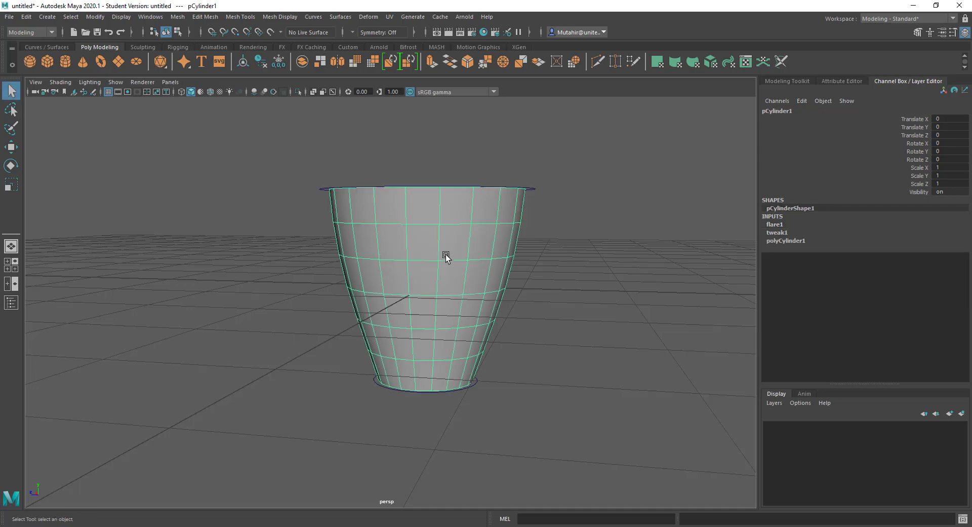
pyautogui.moveTo(469, 257)
pyautogui.keyDown('alt'); pyautogui.mouseDown()
pyautogui.moveTo(464, 269)
pyautogui.moveTo(515, 263)
pyautogui.moveTo(478, 258)
pyautogui.mouseUp(); pyautogui.keyUp('alt')
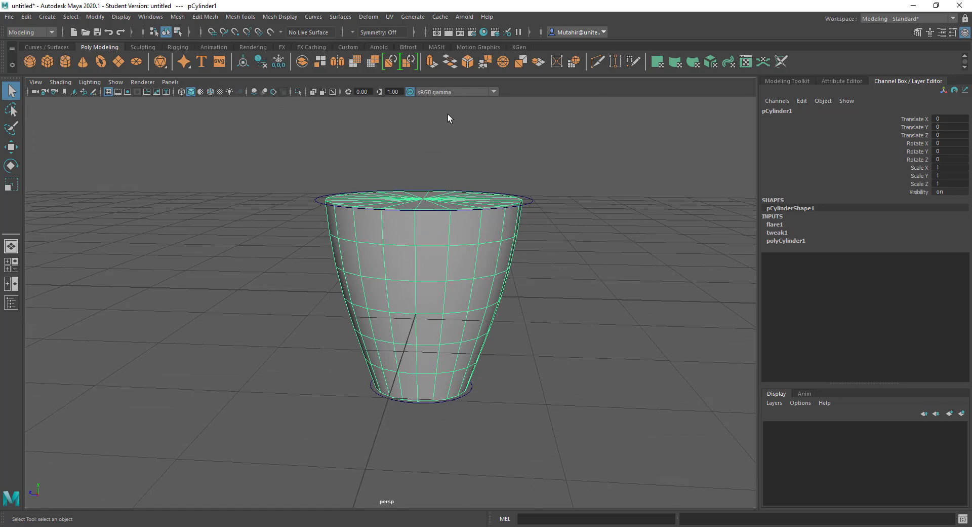
pyautogui.click(373, 17)
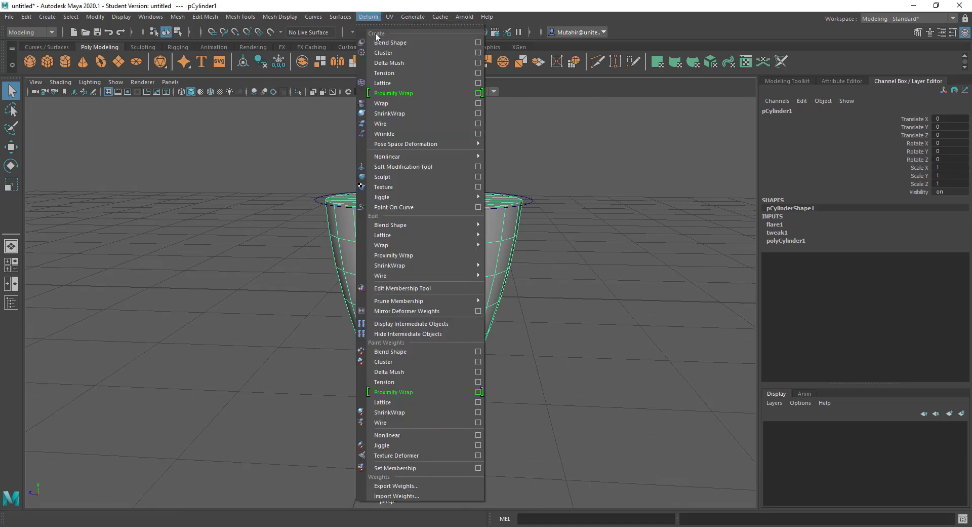
pyautogui.moveTo(413, 159)
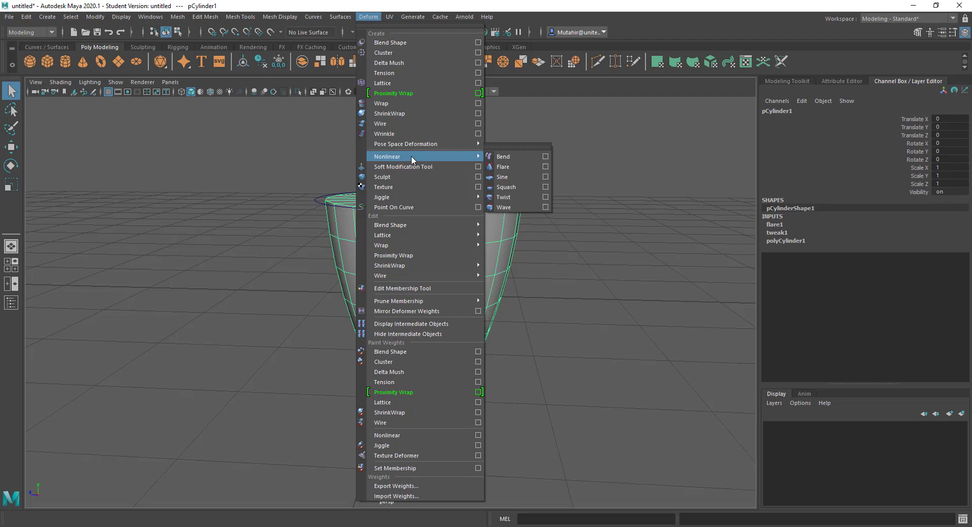
pyautogui.click(516, 159)
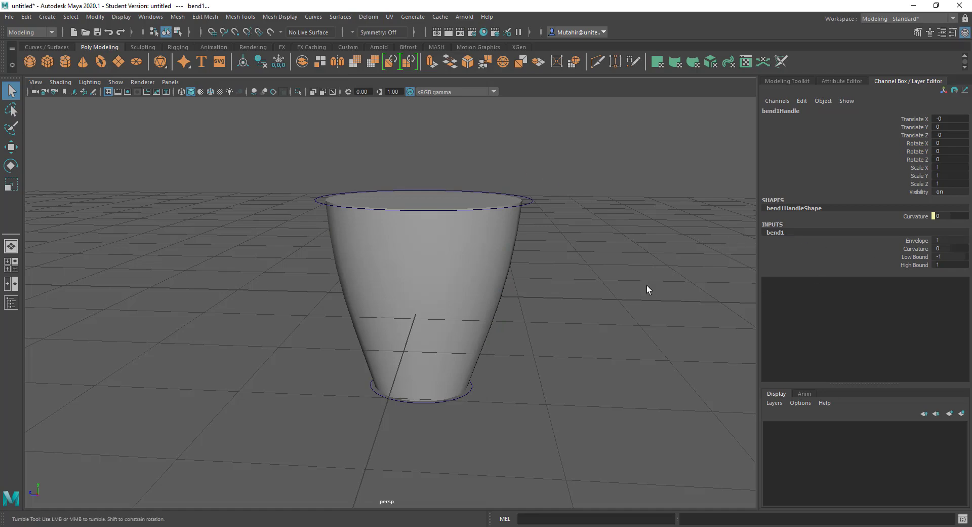
# In wireframe, start raising bend1's Curvature so the cup begins to bend.
pyautogui.keyDown('alt'); pyautogui.moveTo(647, 288); pyautogui.dragTo(614, 284); pyautogui.keyUp('alt')
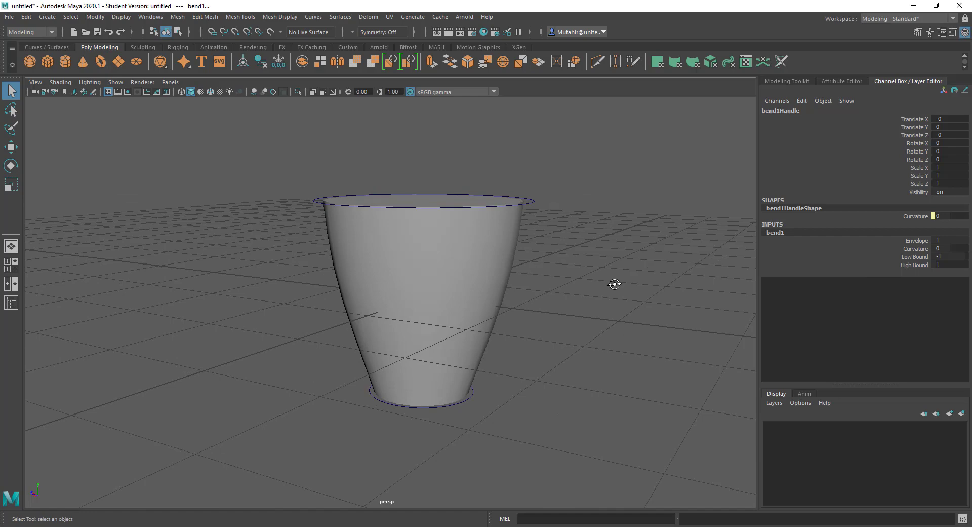
pyautogui.press('4')
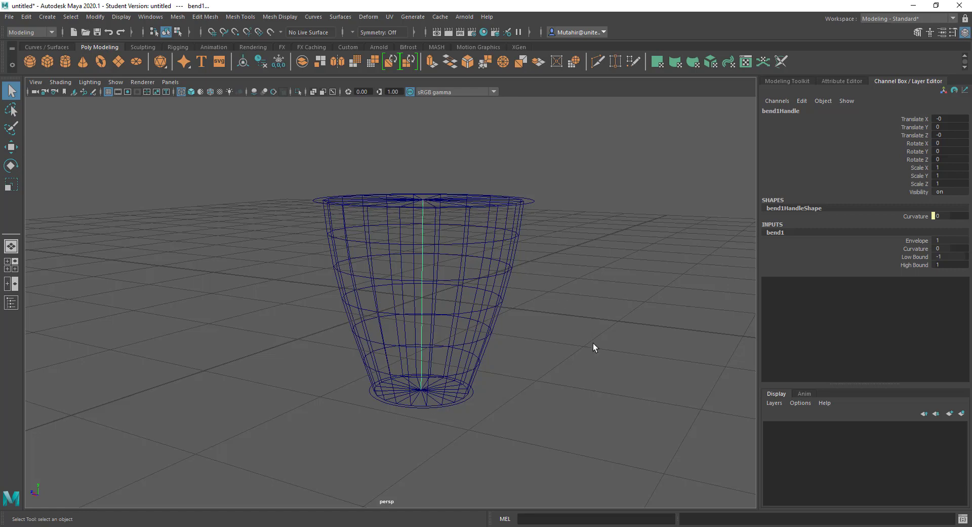
pyautogui.press('5')
pyautogui.press('4')
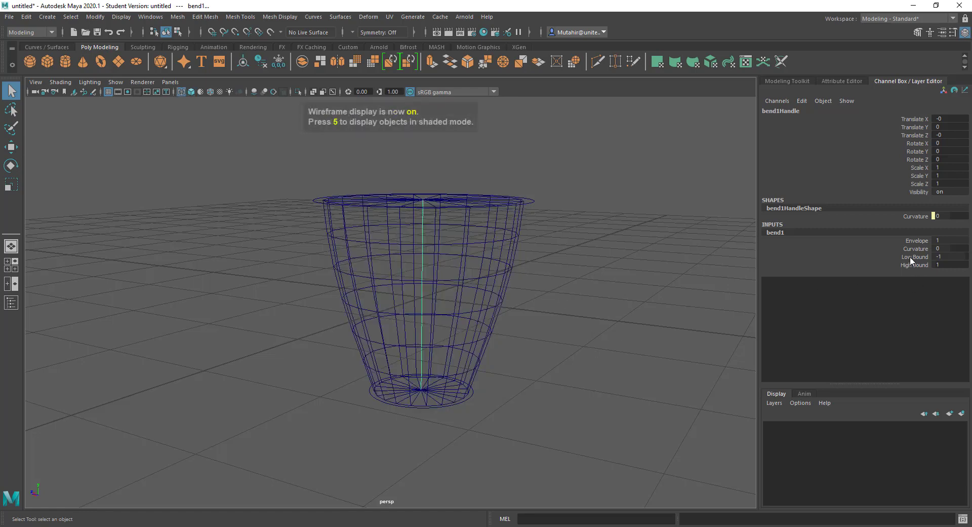
pyautogui.click(914, 250)
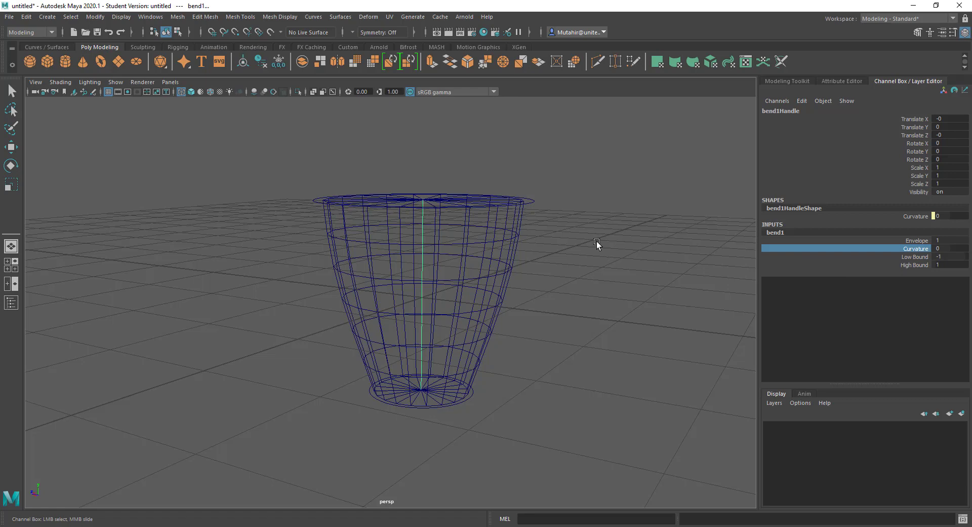
pyautogui.moveTo(597, 241); pyautogui.dragTo(595, 245, button='middle')
# Lean the cup further, settling bend1's Curvature at 12.605 in shaded view.
pyautogui.press('5')
pyautogui.keyDown('alt'); pyautogui.moveTo(585, 260); pyautogui.dragTo(613, 265); pyautogui.keyUp('alt')
pyautogui.moveTo(713, 248); pyautogui.dragTo(569, 246, button='middle')
pyautogui.keyDown('alt'); pyautogui.moveTo(569, 246); pyautogui.dragTo(465, 291); pyautogui.keyUp('alt')
pyautogui.moveTo(562, 281); pyautogui.dragTo(557, 280, button='middle')
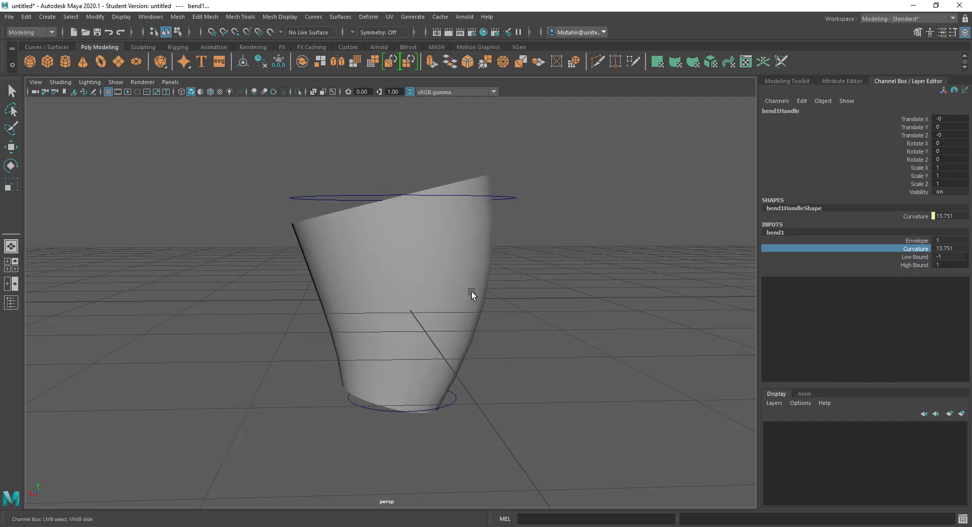
pyautogui.keyDown('alt'); pyautogui.moveTo(473, 292); pyautogui.dragTo(558, 291); pyautogui.keyUp('alt')
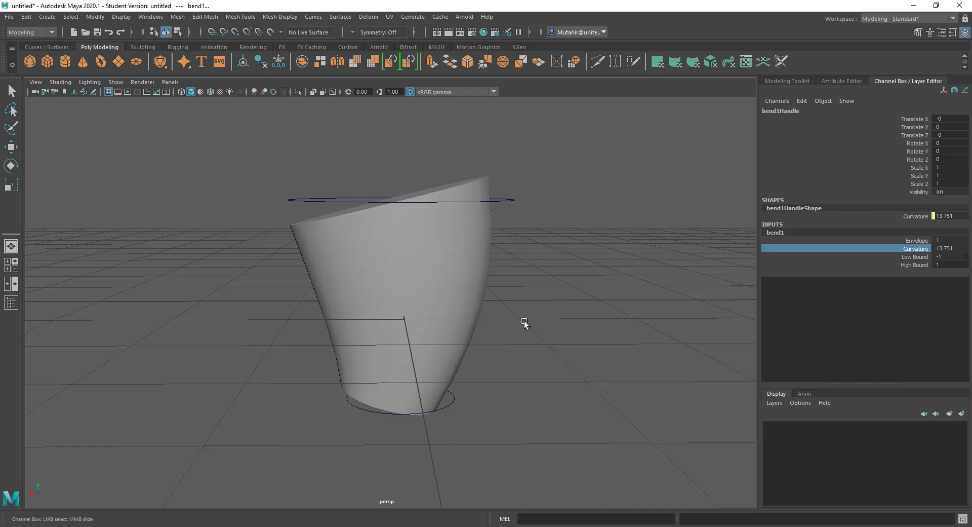
pyautogui.keyDown('alt'); pyautogui.moveTo(524, 324); pyautogui.dragTo(537, 306); pyautogui.keyUp('alt')
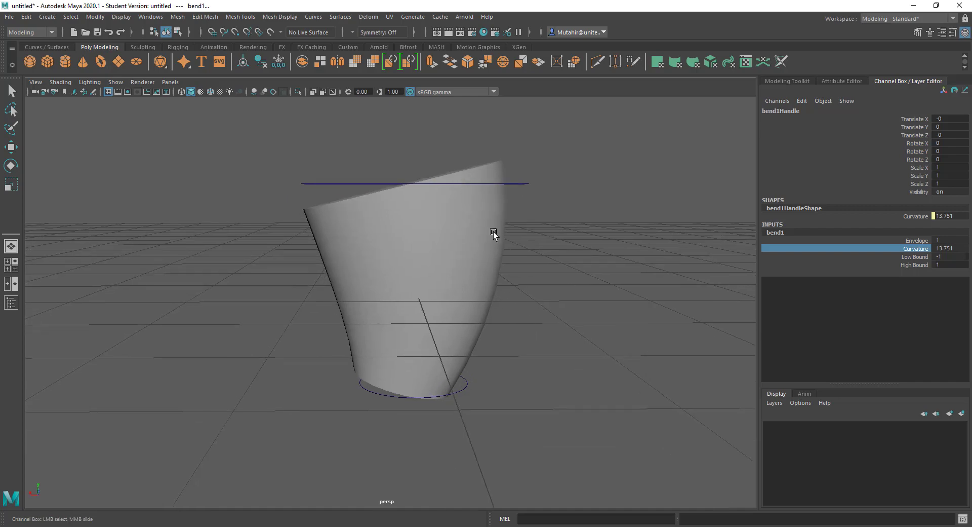
pyautogui.keyDown('alt'); pyautogui.moveTo(504, 344); pyautogui.dragTo(557, 289); pyautogui.keyUp('alt')
pyautogui.moveTo(559, 287); pyautogui.dragTo(559, 282, button='middle')
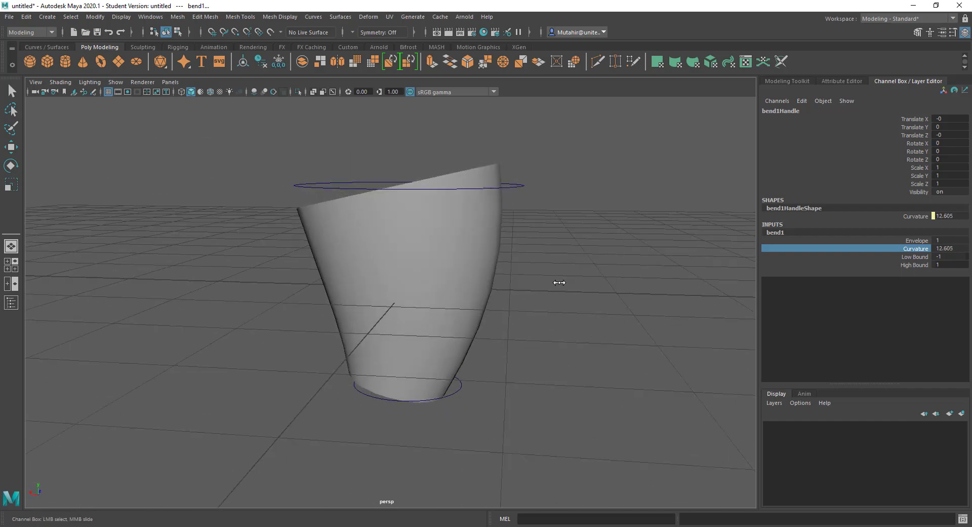
pyautogui.keyDown('alt'); pyautogui.moveTo(559, 283); pyautogui.dragTo(486, 303); pyautogui.keyUp('alt')
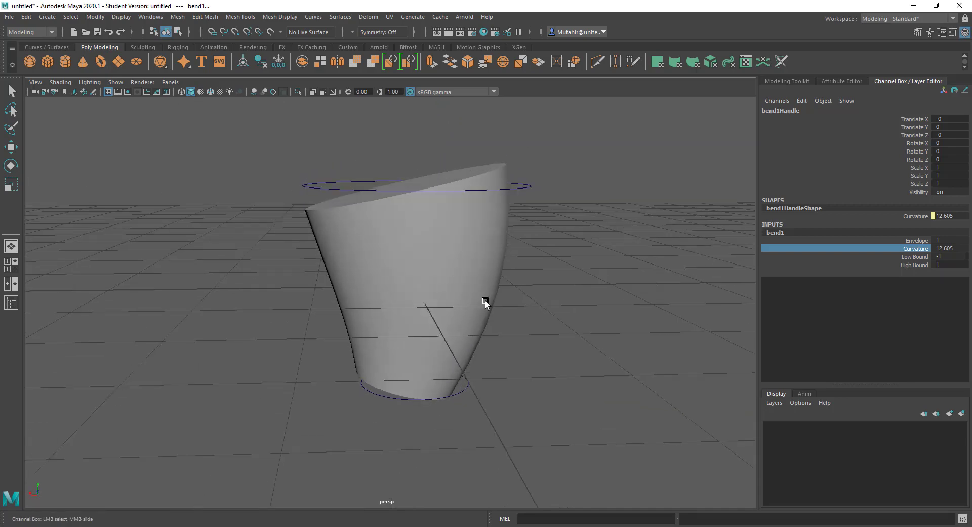
# Set bend1's Low Bound to 0 so only the cup's upper half bends, then deselect the handle.
pyautogui.click(907, 259)
pyautogui.moveTo(597, 259)
pyautogui.mouseDown(button='middle')
pyautogui.moveTo(549, 268)
pyautogui.moveTo(615, 263)
pyautogui.moveTo(591, 269)
pyautogui.moveTo(607, 264)
pyautogui.mouseUp(button='middle')
pyautogui.press('4')
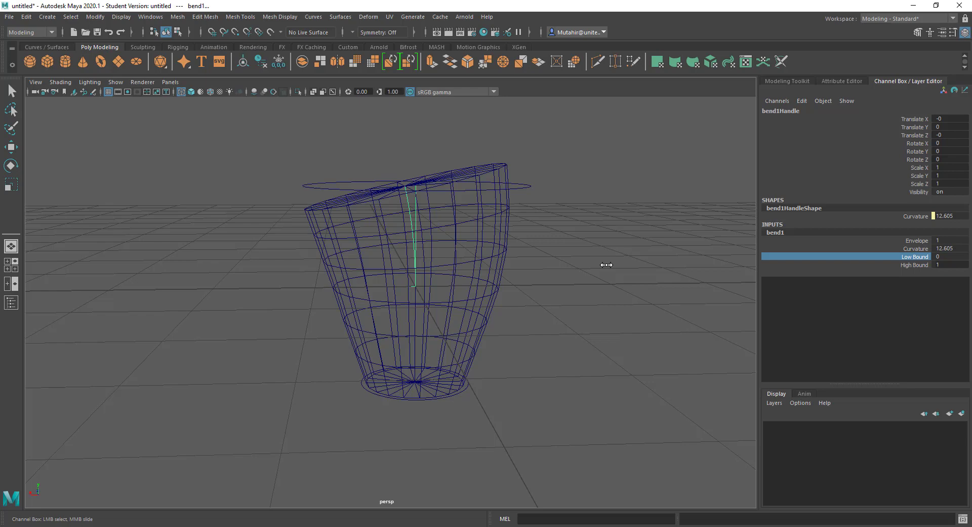
pyautogui.press('5')
pyautogui.moveTo(569, 310)
pyautogui.keyDown('alt'); pyautogui.mouseDown()
pyautogui.moveTo(417, 354)
pyautogui.moveTo(461, 352)
pyautogui.moveTo(444, 360)
pyautogui.mouseUp(); pyautogui.keyUp('alt')
pyautogui.keyDown('alt'); pyautogui.moveTo(526, 354); pyautogui.dragTo(552, 341); pyautogui.keyUp('alt')
pyautogui.moveTo(551, 341)
pyautogui.mouseDown(button='middle')
pyautogui.moveTo(572, 319)
pyautogui.moveTo(554, 324)
pyautogui.mouseUp(button='middle')
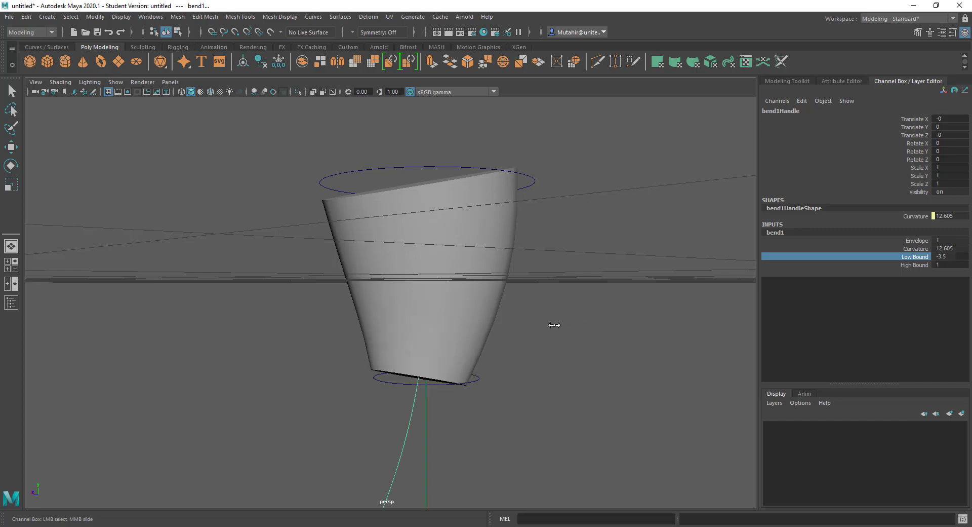
pyautogui.hotkey('ctrl', 'z')
pyautogui.keyDown('alt'); pyautogui.moveTo(512, 318); pyautogui.dragTo(491, 330); pyautogui.keyUp('alt')
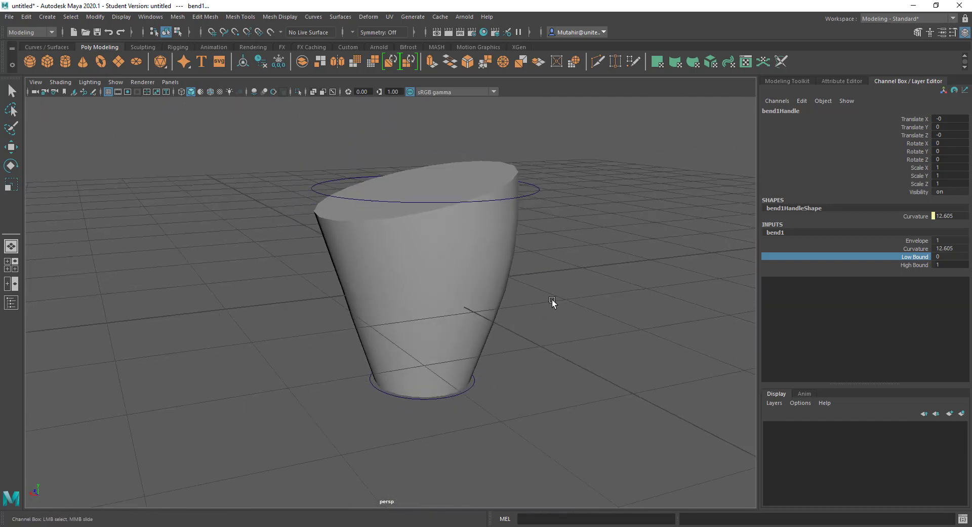
pyautogui.press('q')
pyautogui.click(555, 285)
pyautogui.keyDown('alt'); pyautogui.moveTo(547, 320); pyautogui.dragTo(506, 305); pyautogui.keyUp('alt')
# Select pCylinder1 and delete its history via Edit > Delete by Type > History.
pyautogui.click(467, 276)
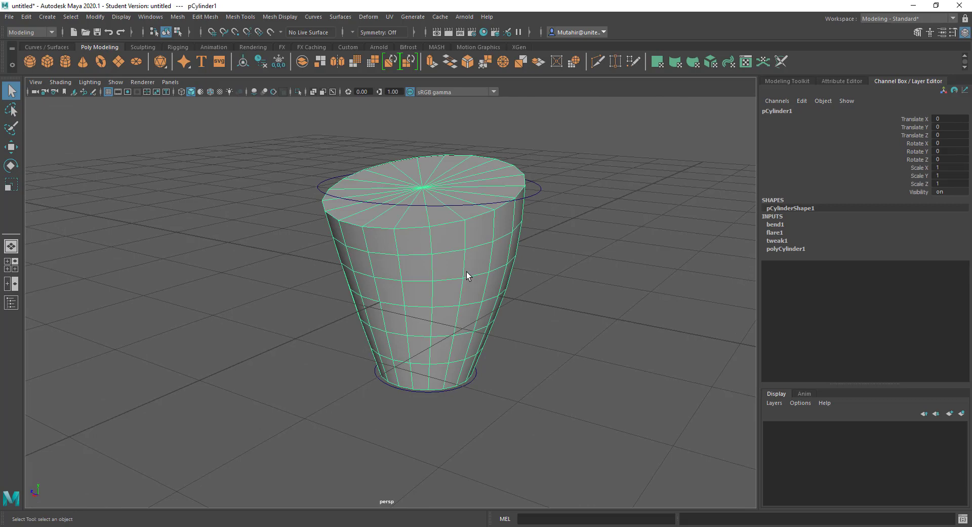
pyautogui.moveTo(467, 272)
pyautogui.keyDown('alt'); pyautogui.mouseDown()
pyautogui.moveTo(471, 252)
pyautogui.moveTo(466, 262)
pyautogui.mouseUp(); pyautogui.keyUp('alt')
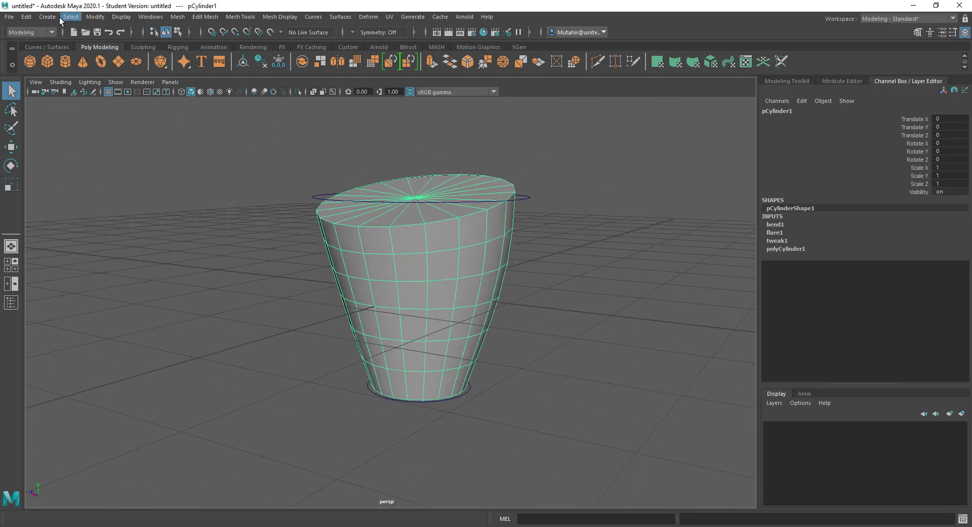
pyautogui.click(31, 19)
pyautogui.moveTo(85, 137)
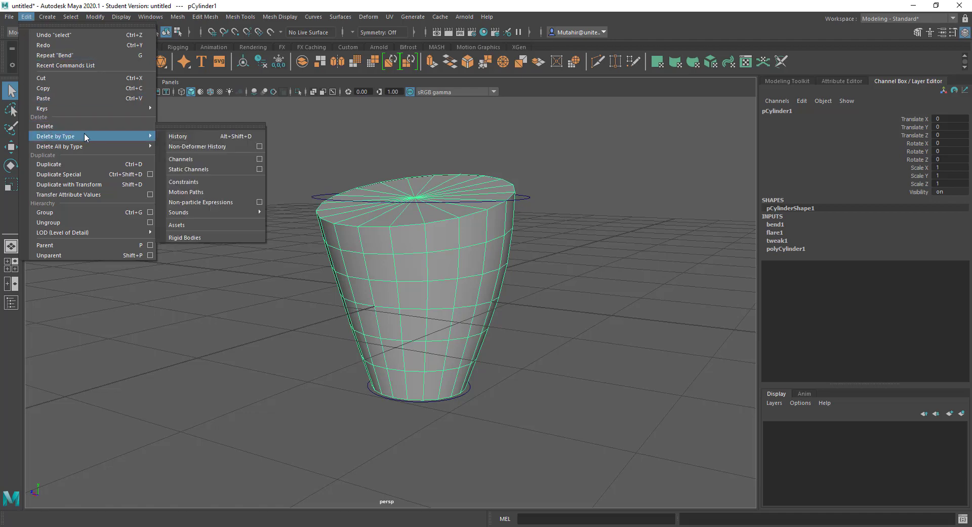
pyautogui.click(234, 141)
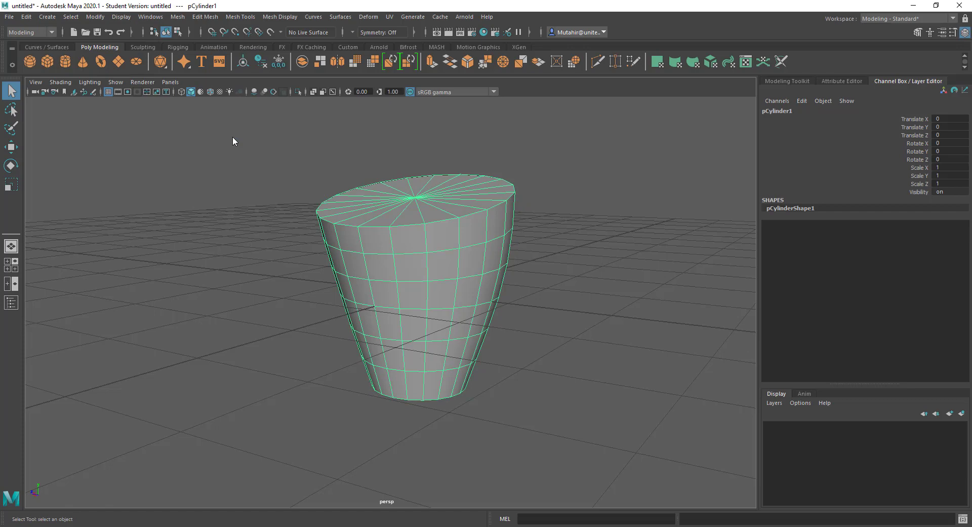
# Inspect the baked, tapered and bent cup in wireframe and shaded from several angles.
pyautogui.click(578, 238)
pyautogui.press('4')
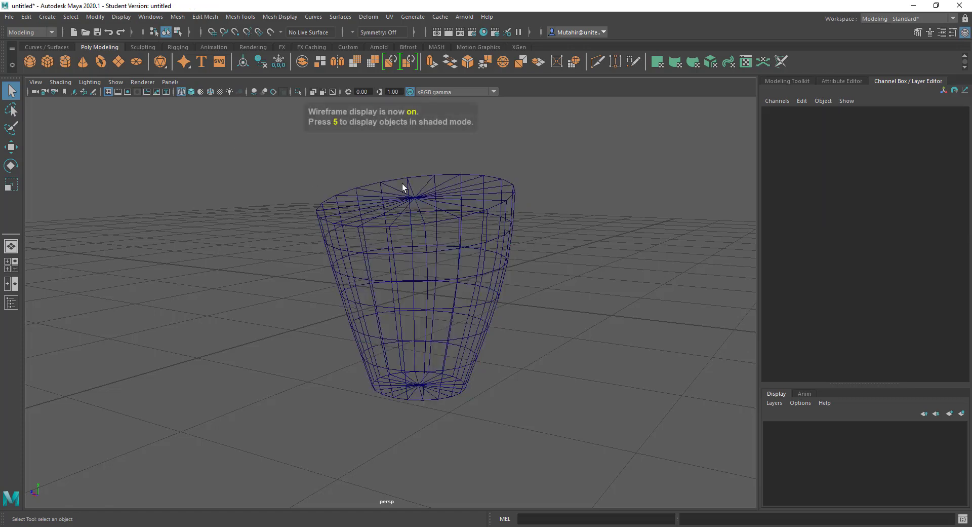
pyautogui.press('5')
pyautogui.click(451, 265)
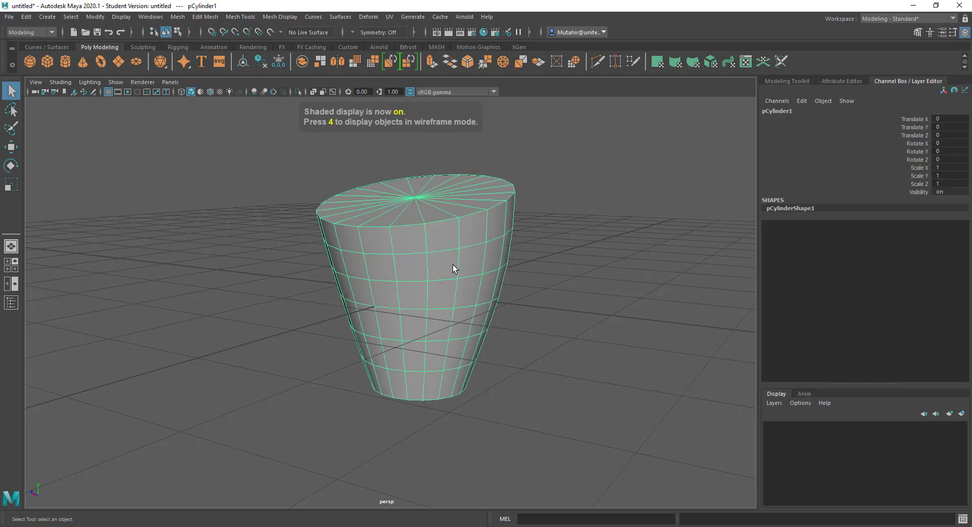
pyautogui.keyDown('alt'); pyautogui.moveTo(530, 322); pyautogui.dragTo(476, 313); pyautogui.keyUp('alt')
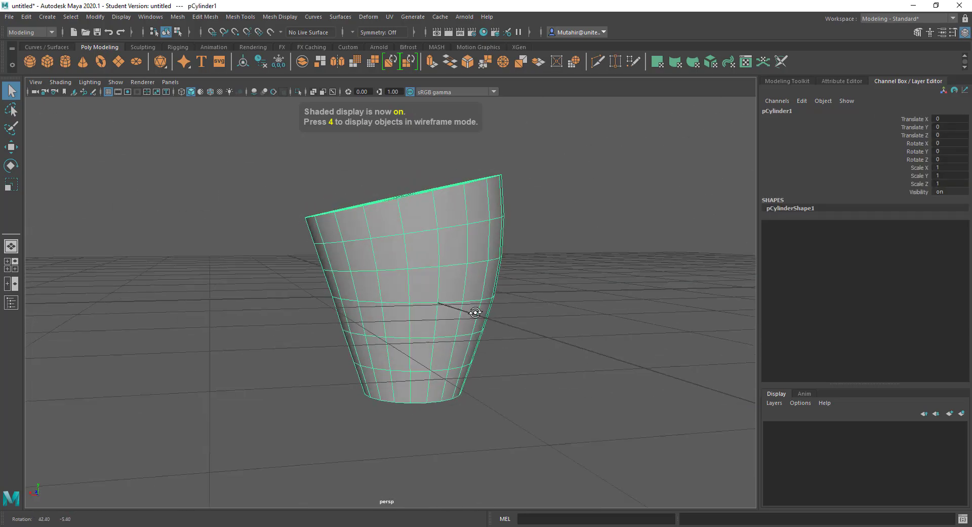
pyautogui.moveTo(524, 261)
pyautogui.keyDown('alt'); pyautogui.mouseDown()
pyautogui.moveTo(419, 289)
pyautogui.moveTo(489, 273)
pyautogui.moveTo(228, 286)
pyautogui.moveTo(517, 256)
pyautogui.moveTo(539, 265)
pyautogui.mouseUp(); pyautogui.keyUp('alt')
pyautogui.keyDown('alt'); pyautogui.moveTo(467, 289); pyautogui.dragTo(466, 282); pyautogui.keyUp('alt')
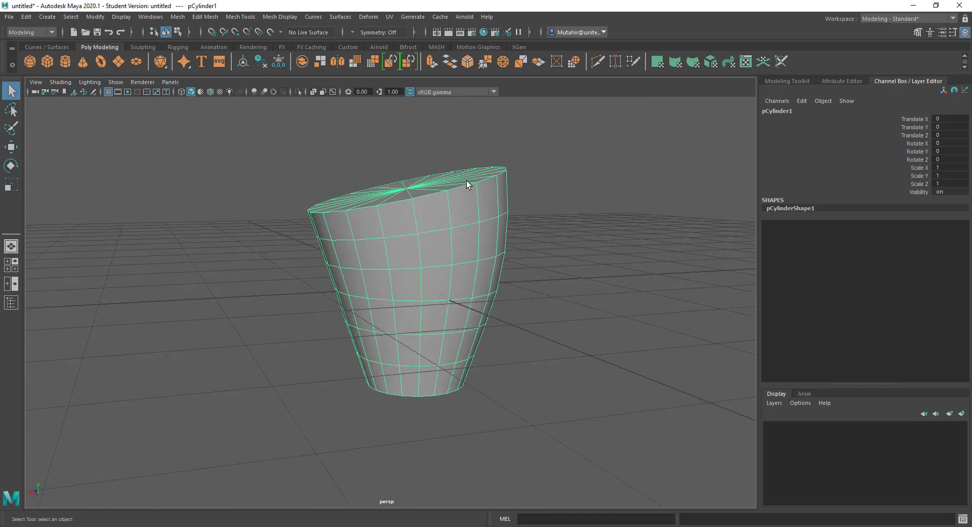
pyautogui.keyDown('alt'); pyautogui.moveTo(470, 177); pyautogui.dragTo(473, 208); pyautogui.keyUp('alt')
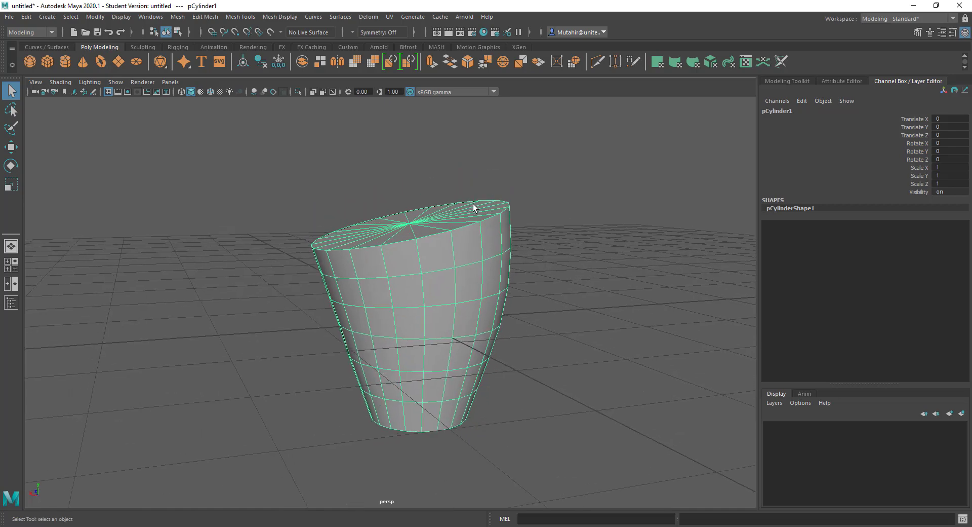